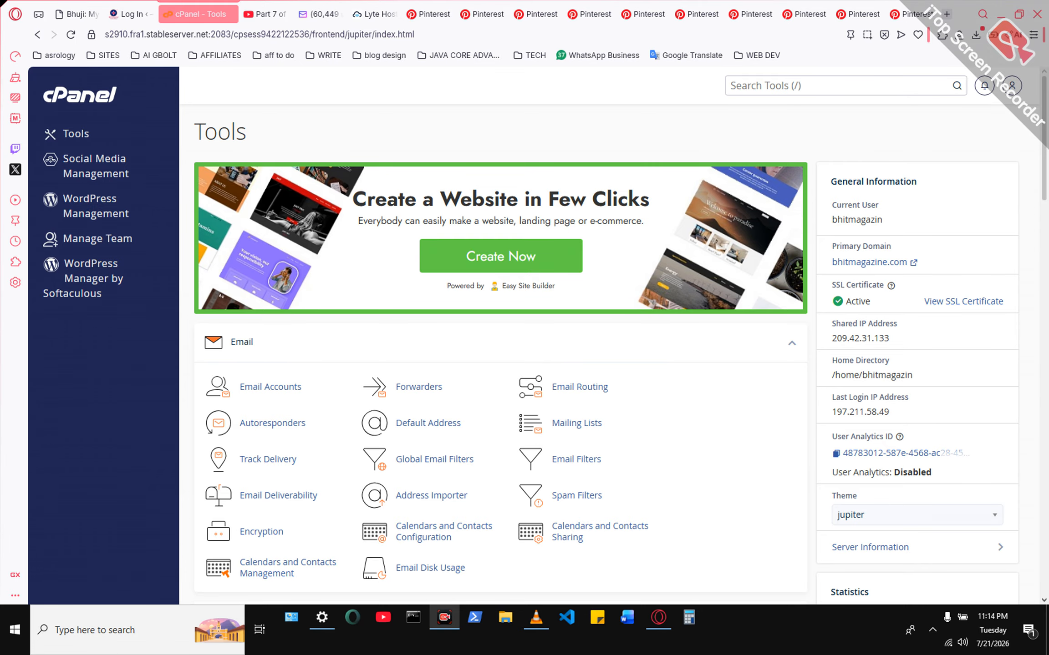
Step: Look through the cPanel tool categories, including Email, Files, Domains and Metrics
scroll(620, 339, "down", 2)
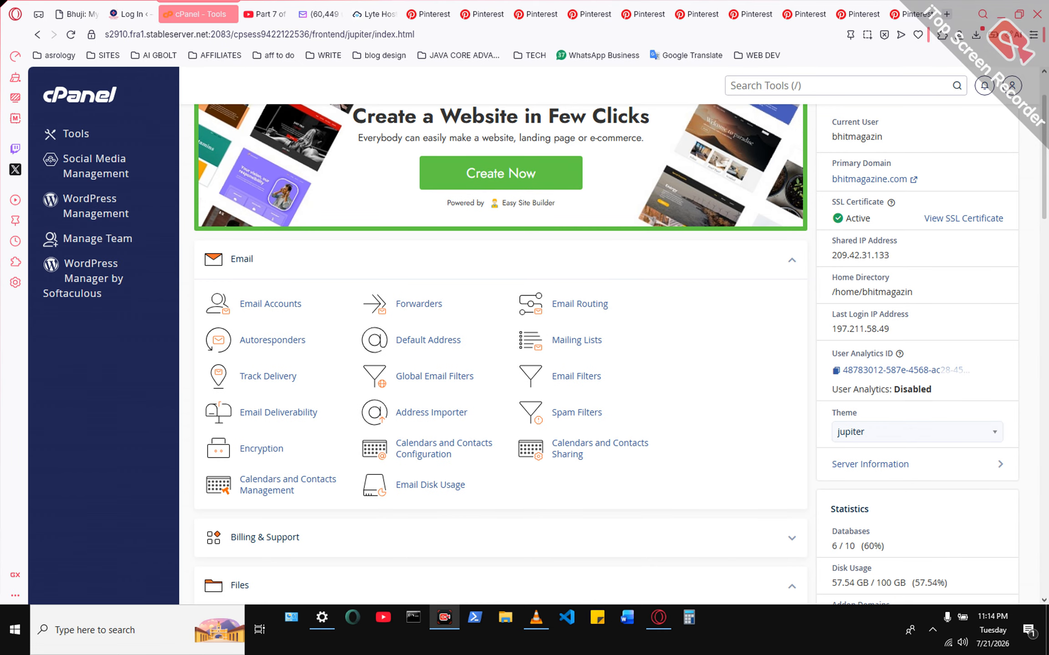
scroll(579, 220, "down", 2)
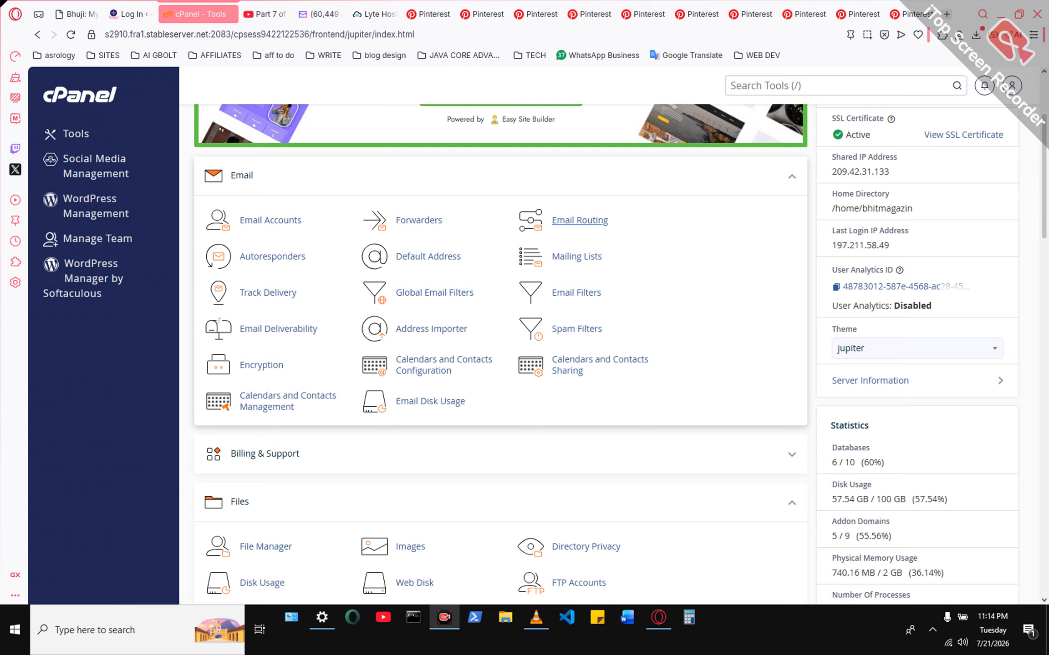
scroll(579, 220, "down", 1)
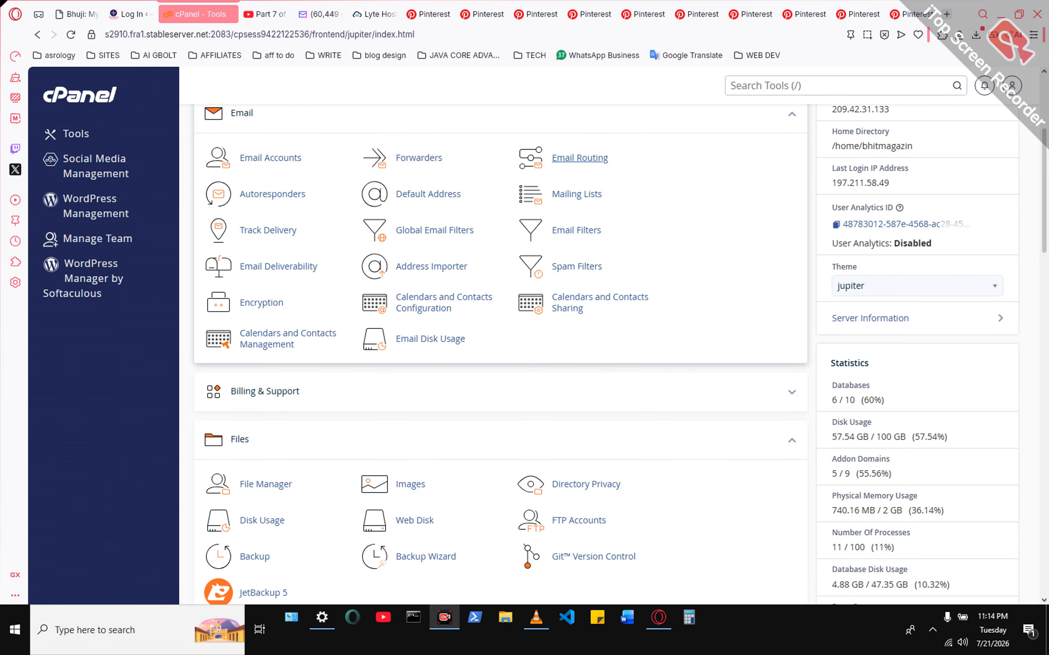
scroll(579, 220, "down", 1)
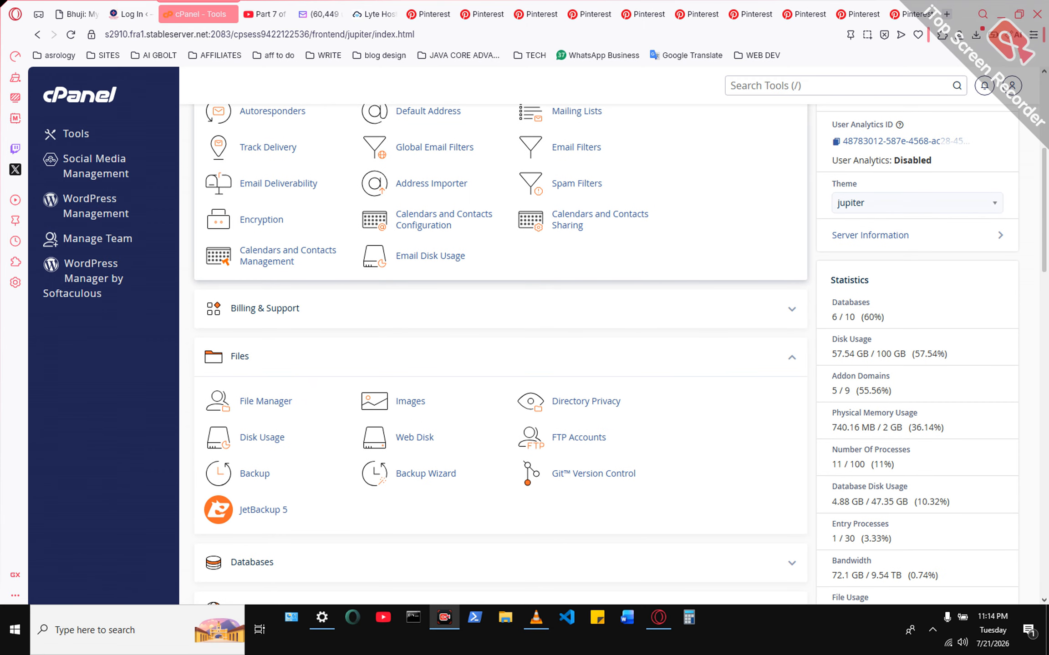
scroll(579, 220, "down", 4)
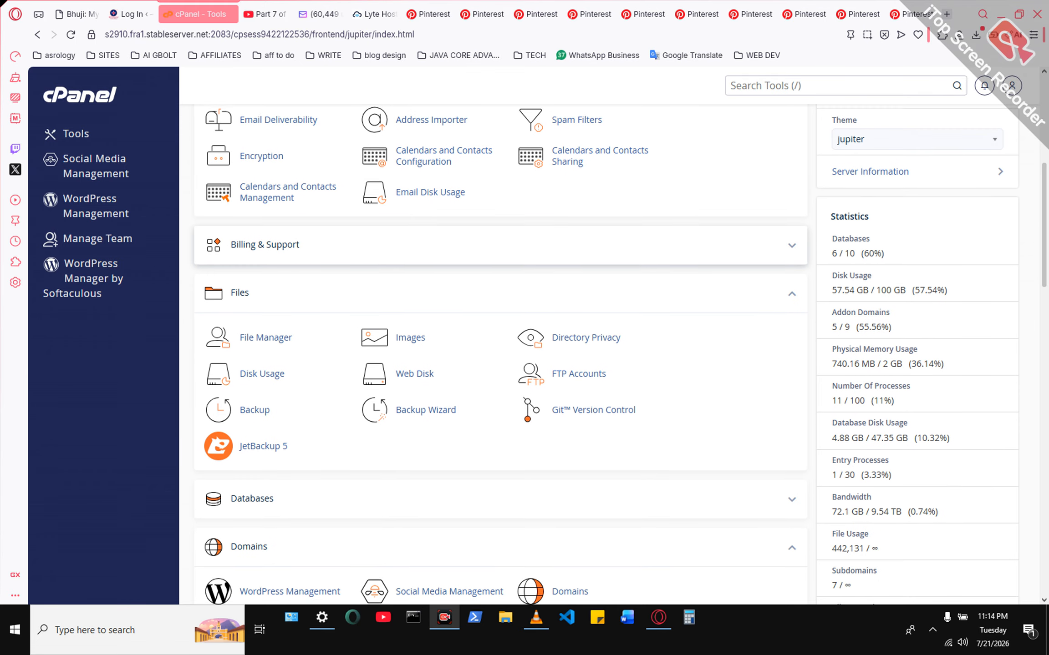
scroll(569, 282, "down", 1)
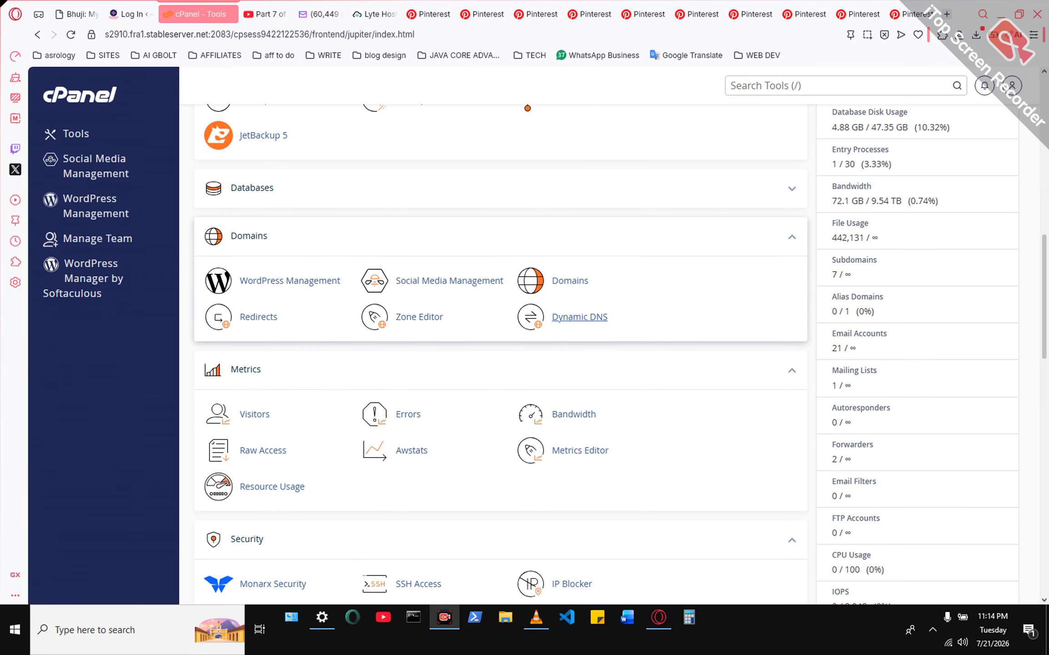
scroll(570, 280, "up", 2)
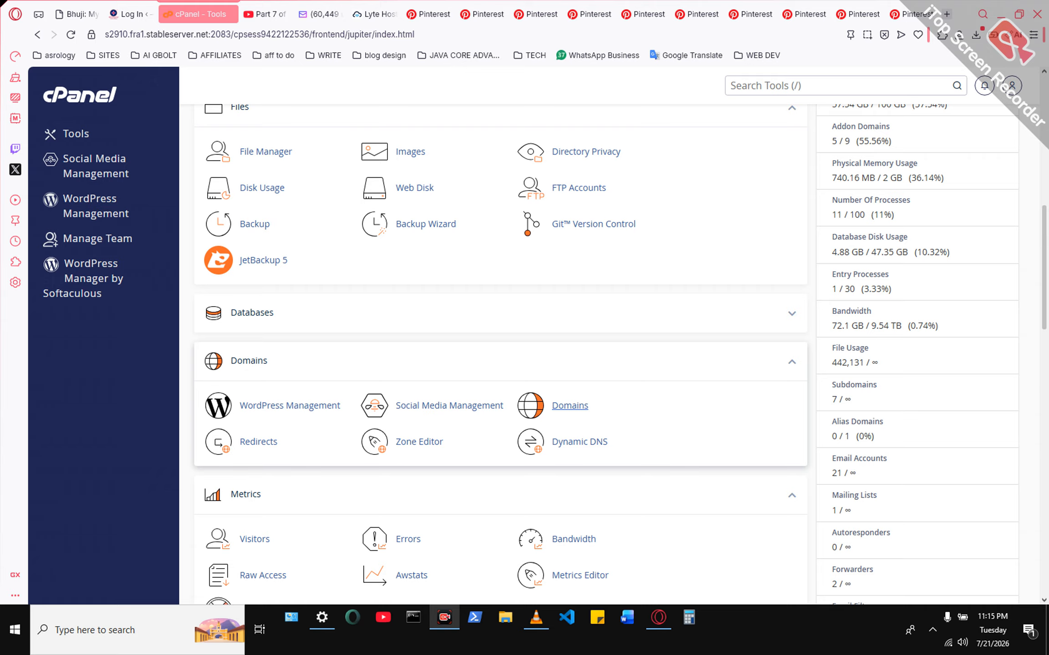
key("/")
scroll(570, 280, "up", 5)
scroll(570, 281, "up", 2)
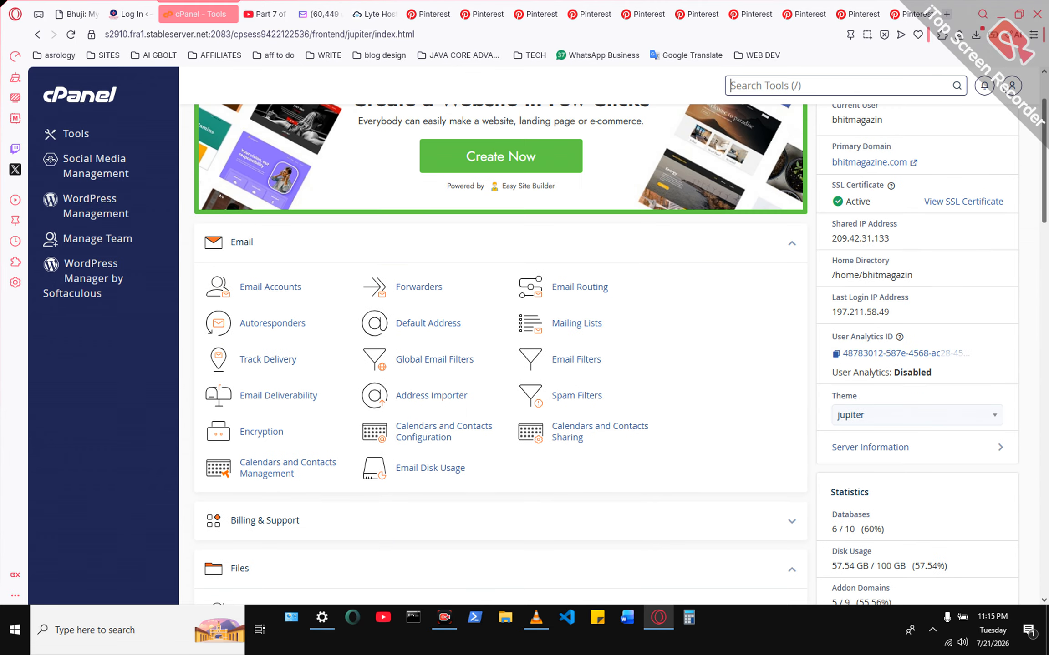
scroll(620, 347, "up", 1)
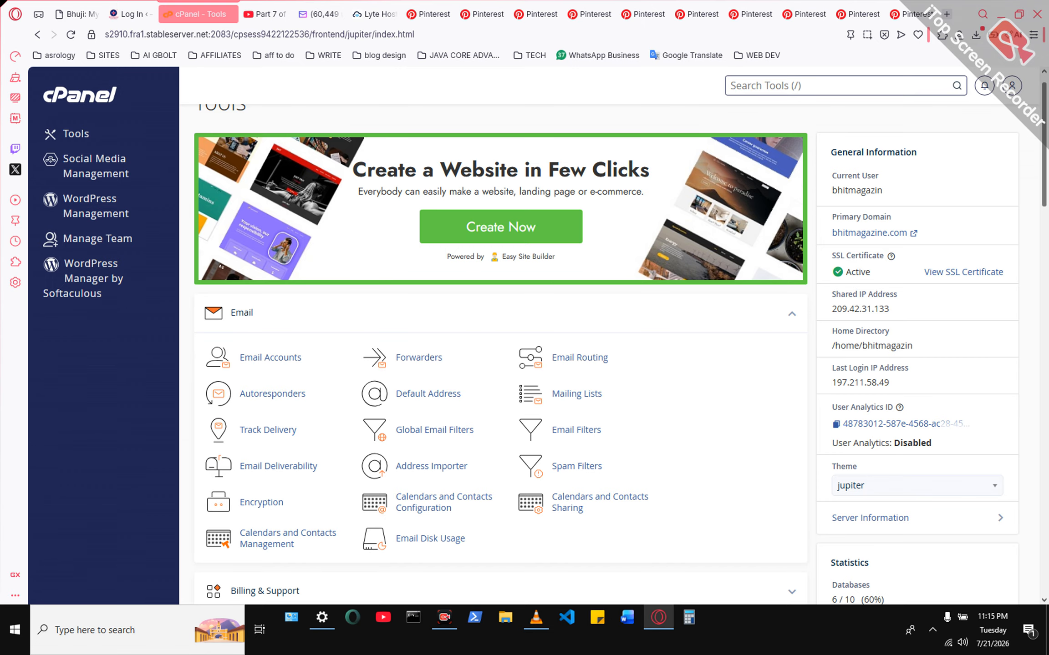
Step: Open the Domains tool and review the list of existing domains
scroll(501, 355, "down", 8)
scroll(501, 355, "down", 4)
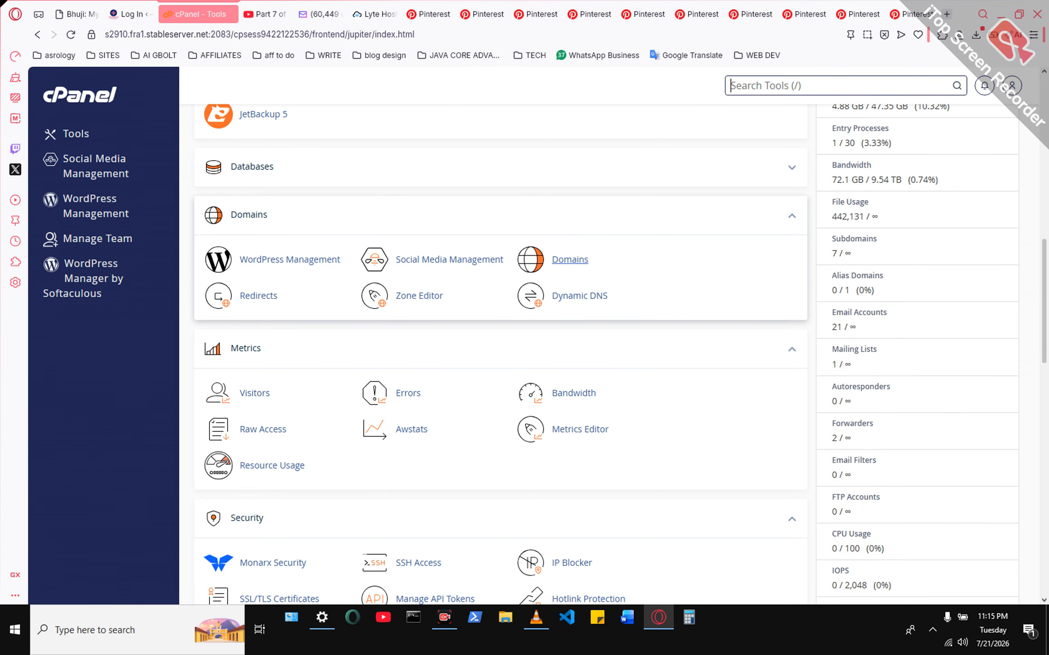
left_click(570, 260)
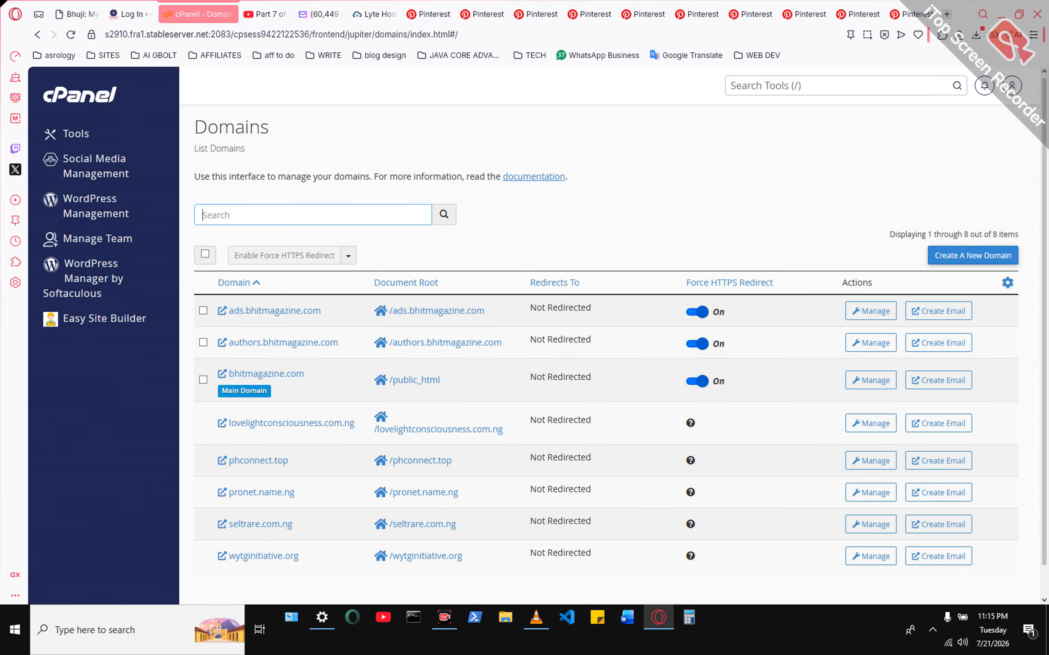
scroll(555, 250, "down", 1)
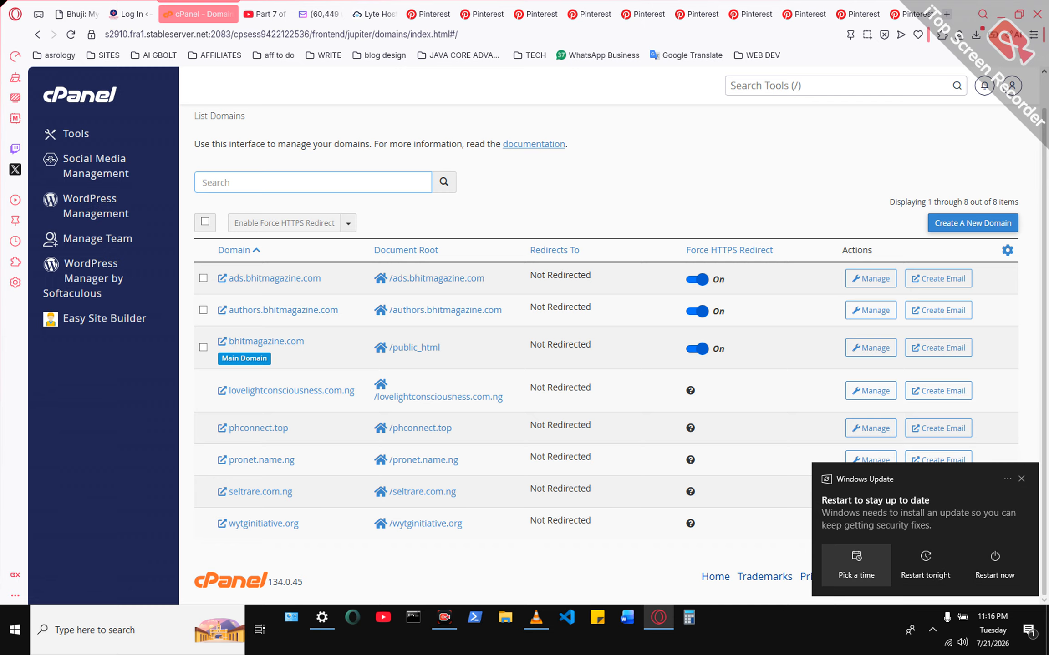
Step: Dismiss the Windows Update notification and open the form for creating a new domain
left_click(1021, 478)
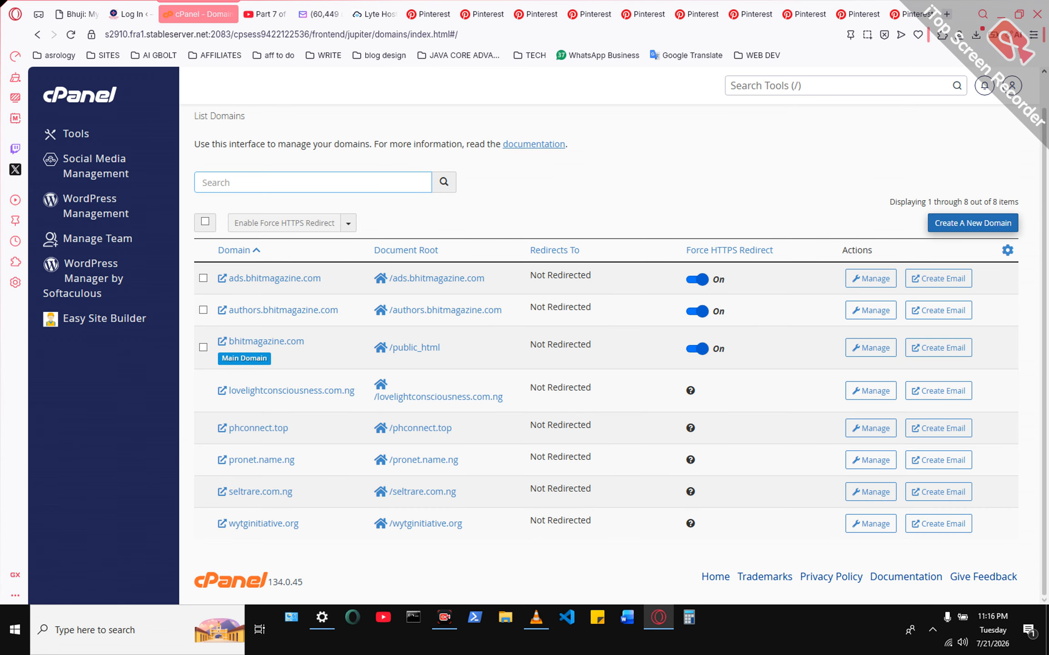
left_click(972, 223)
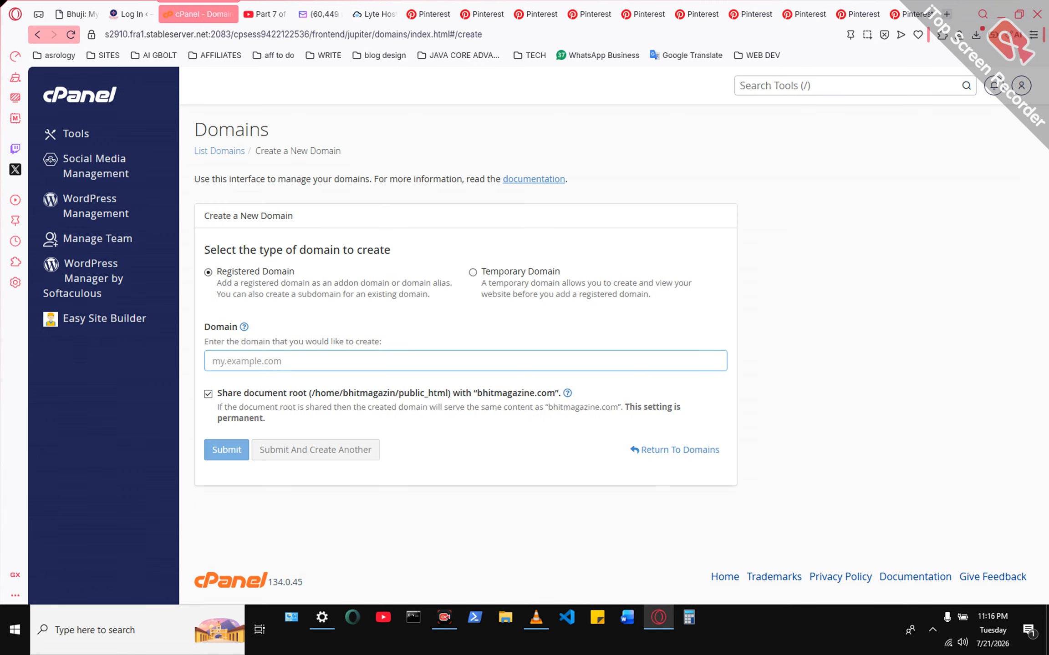
left_click(38, 34)
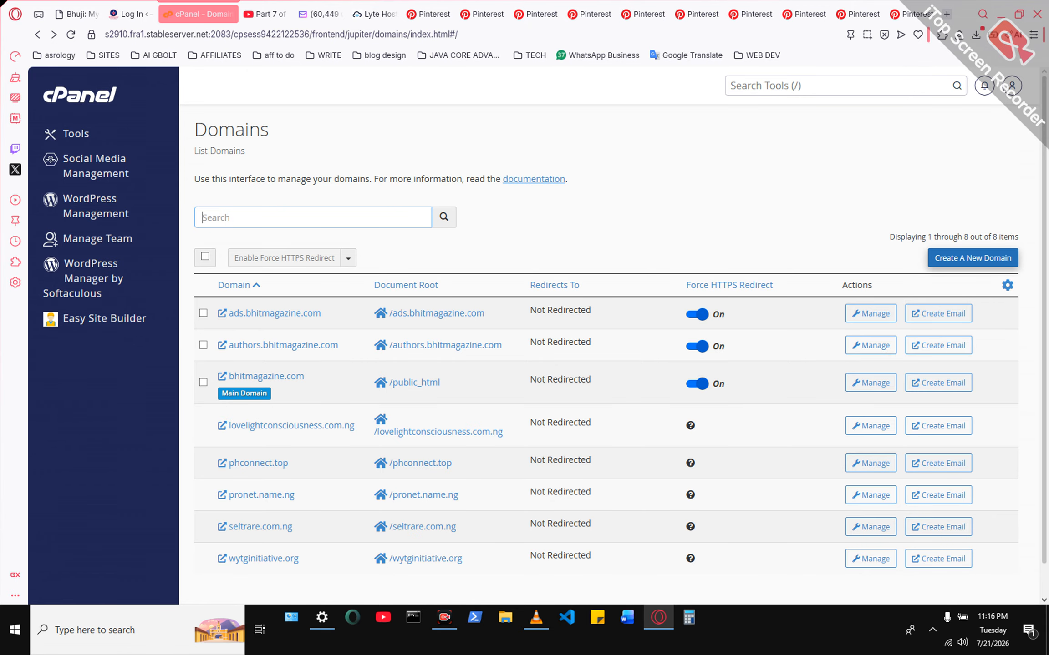
left_click(972, 258)
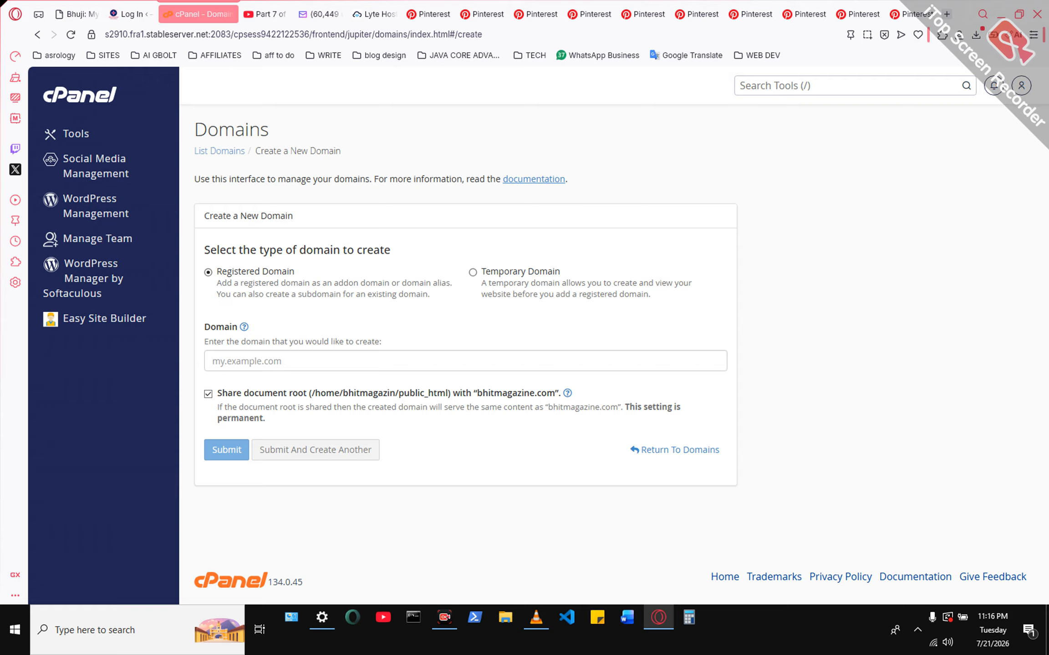
Step: Enter crystalgift.online as the registered domain and turn off sharing the document root with bhitmagazine.com
left_click(279, 361)
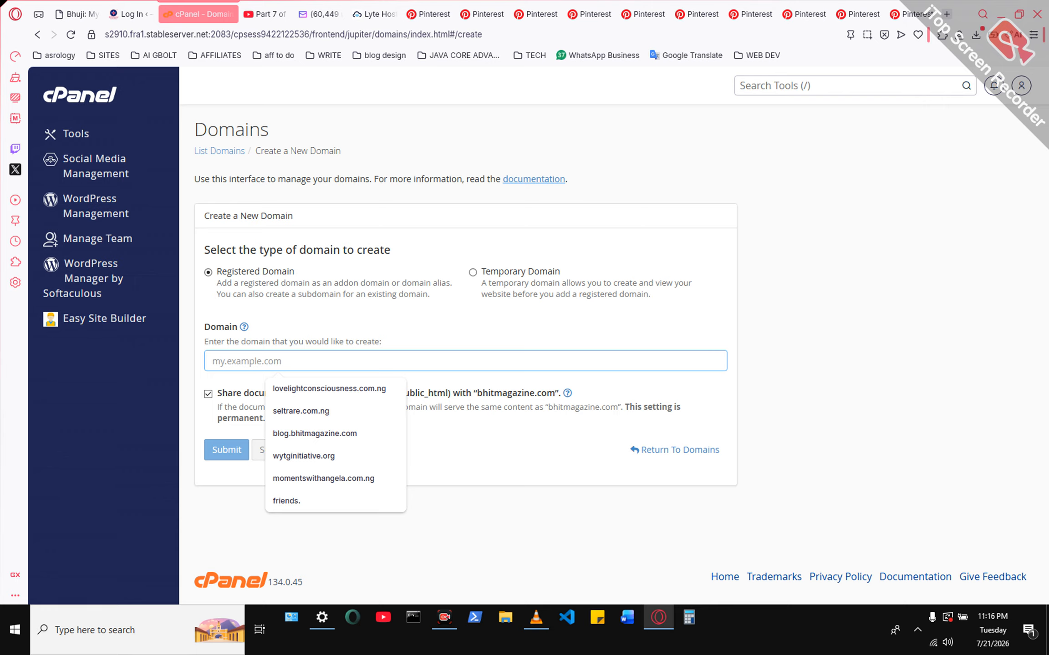
type("cr")
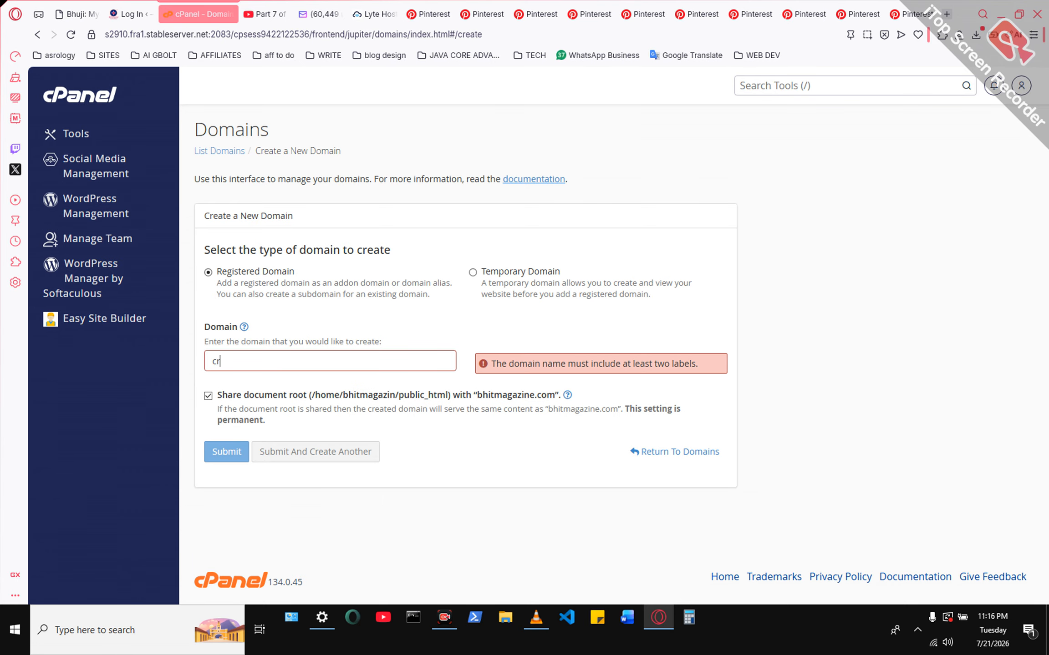
type("ystalgift.o")
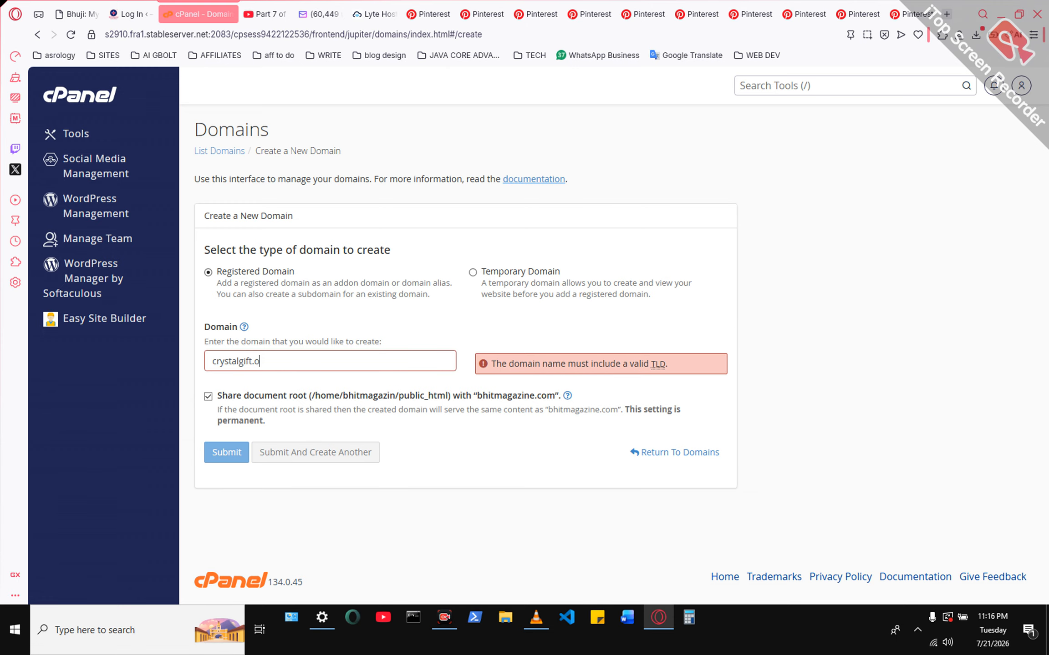
type("nlinr")
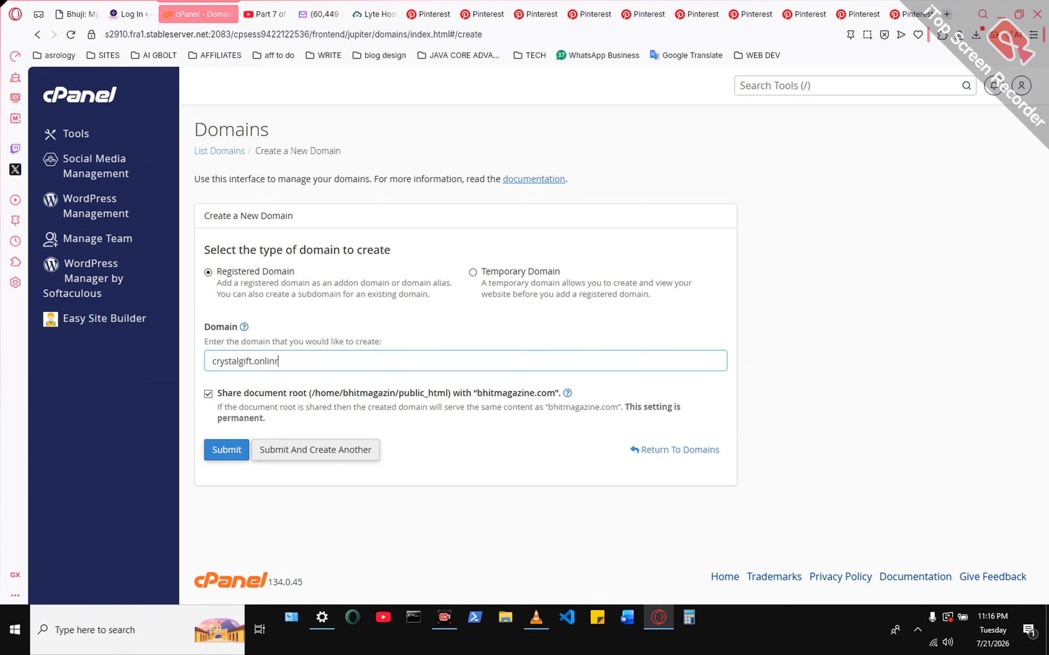
key("BackSpace")
type("e")
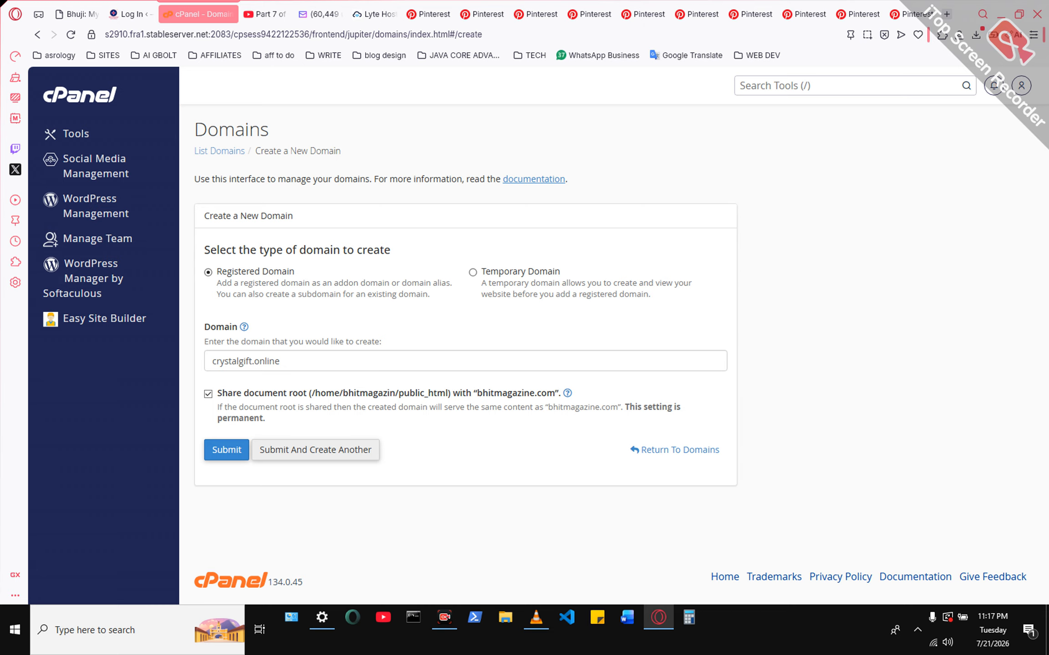
left_click(208, 394)
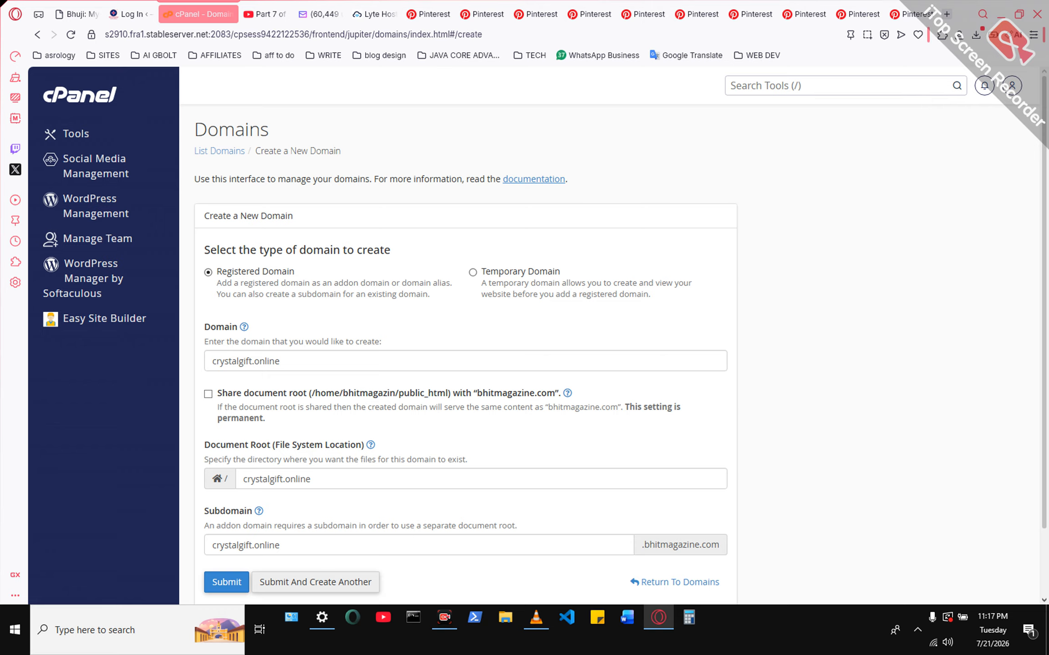
scroll(619, 340, "down", 1)
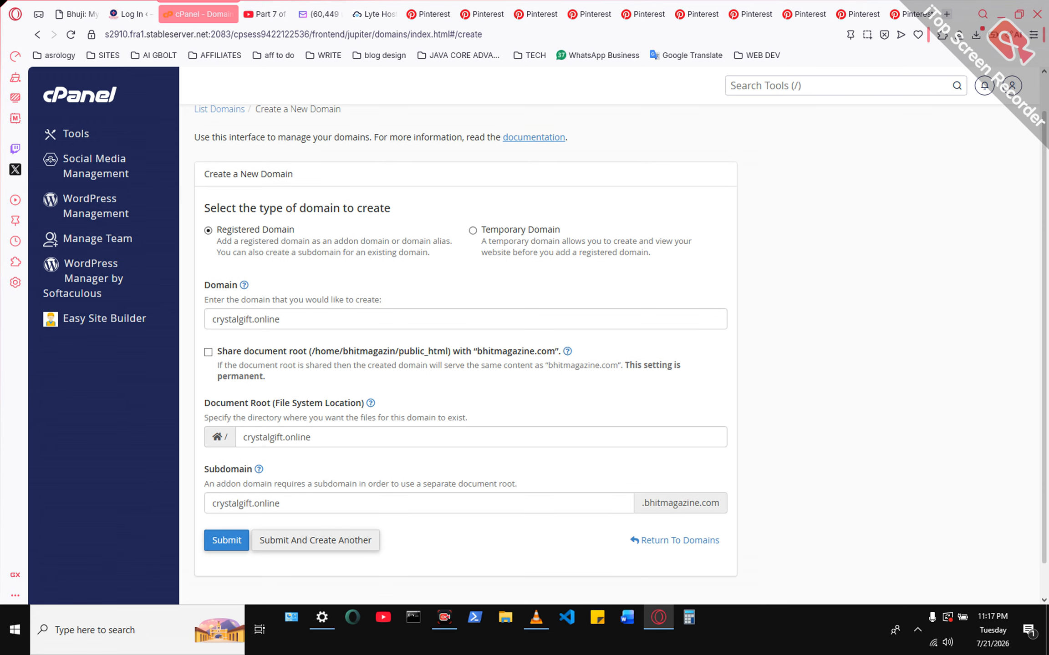
Step: Check the content served on the bhitmagazine.com site, and return to the new domain form
left_click(130, 14)
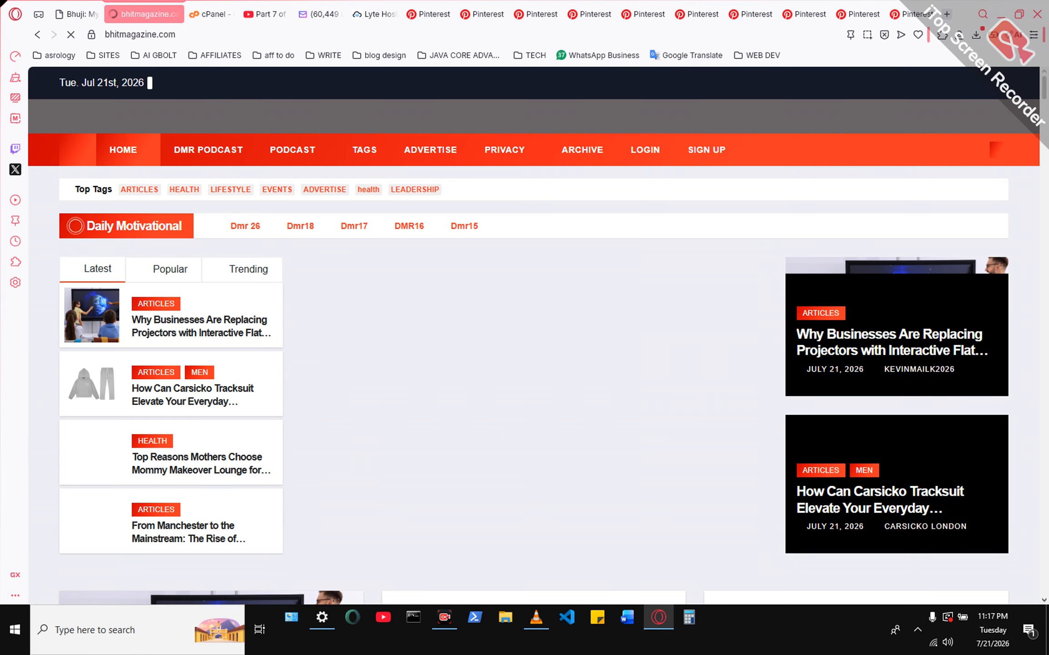
scroll(533, 307, "down", 2)
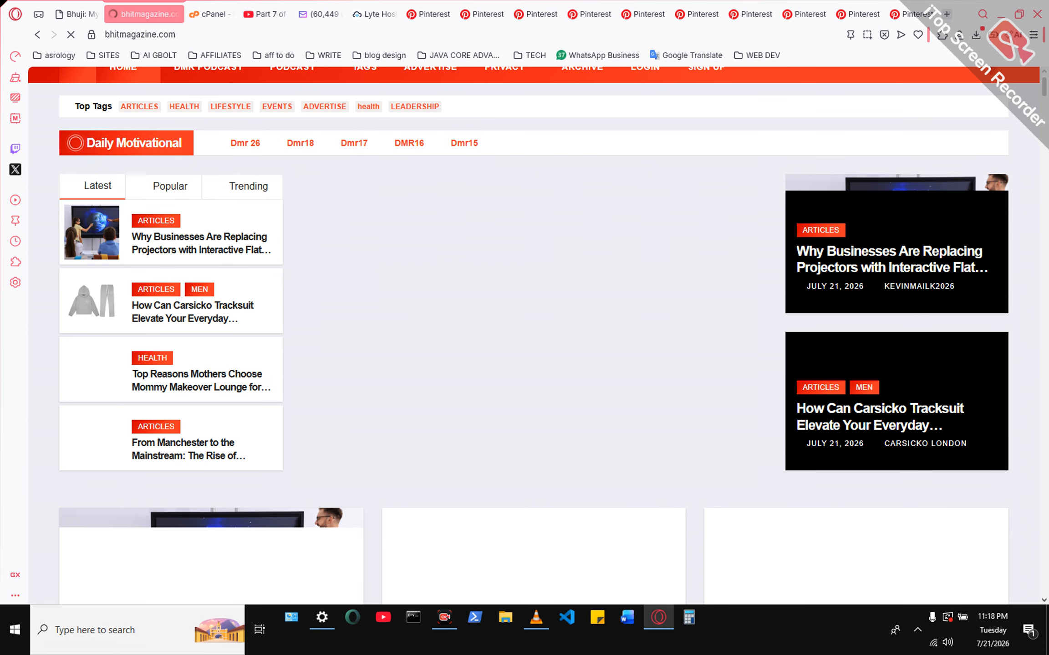
scroll(534, 297, "down", 3)
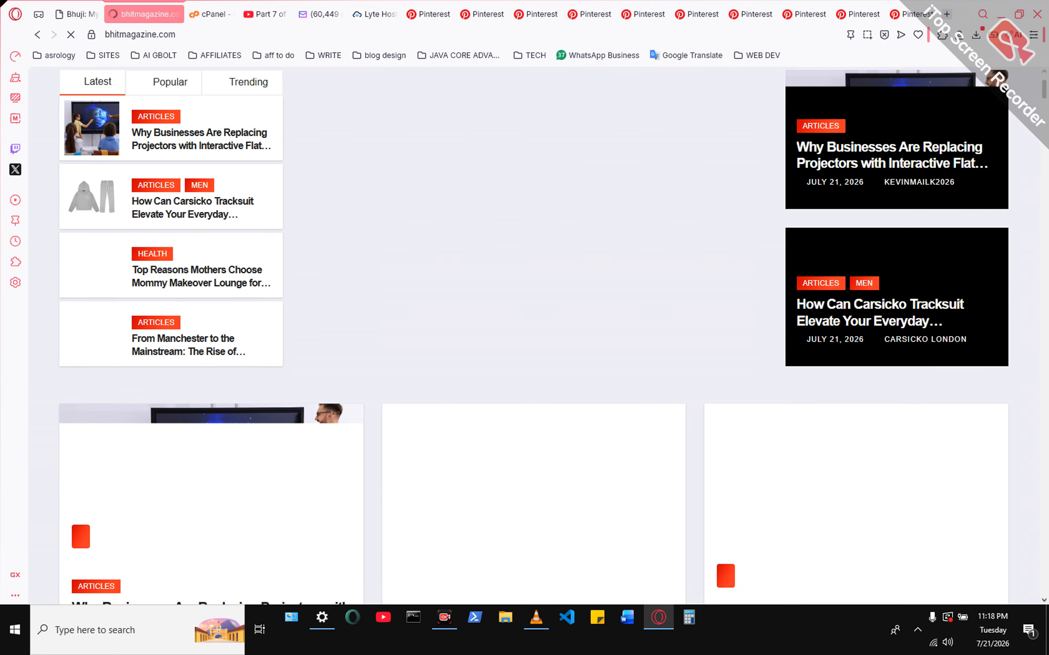
scroll(534, 336, "down", 12)
left_click(210, 14)
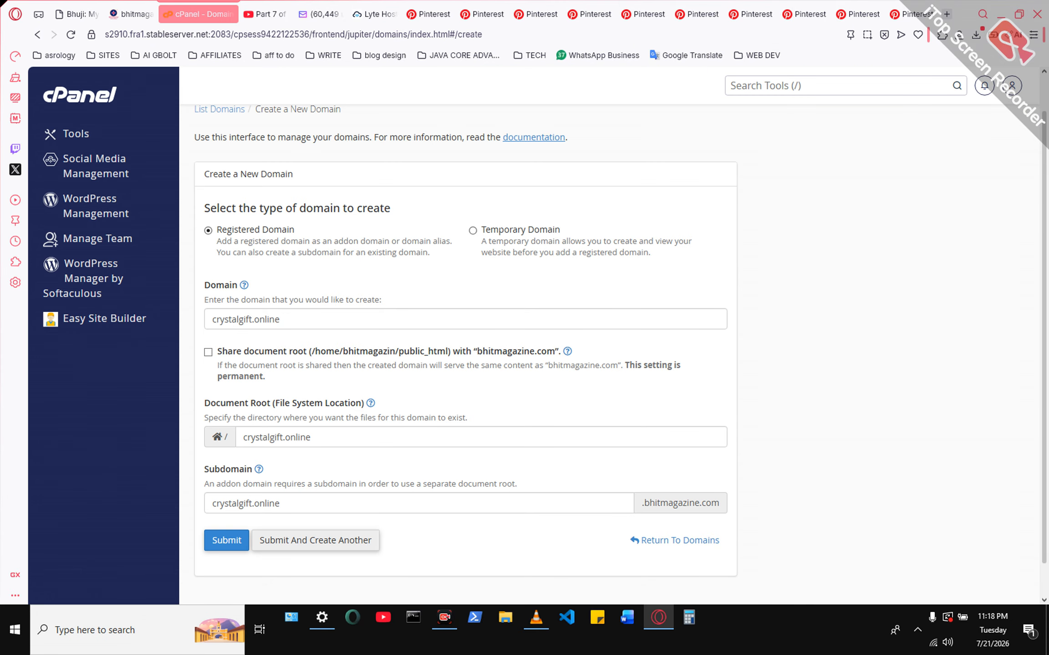
Step: Try sharing the document root with bhitmagazine.com, and restore the separate document root for crystalgift.online
left_click(208, 352)
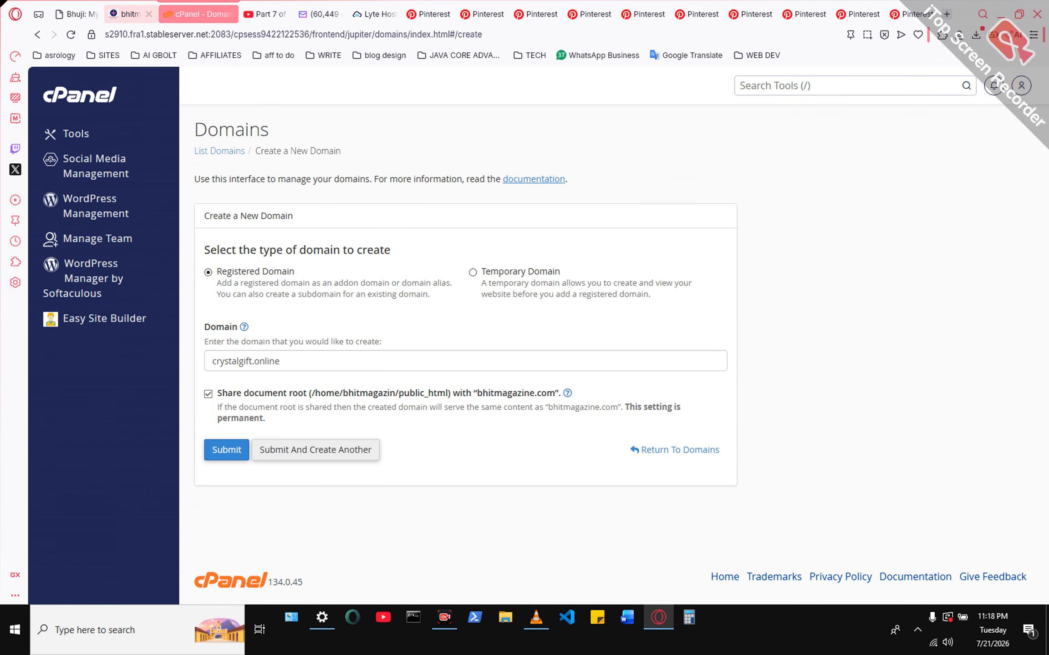
left_click(137, 14)
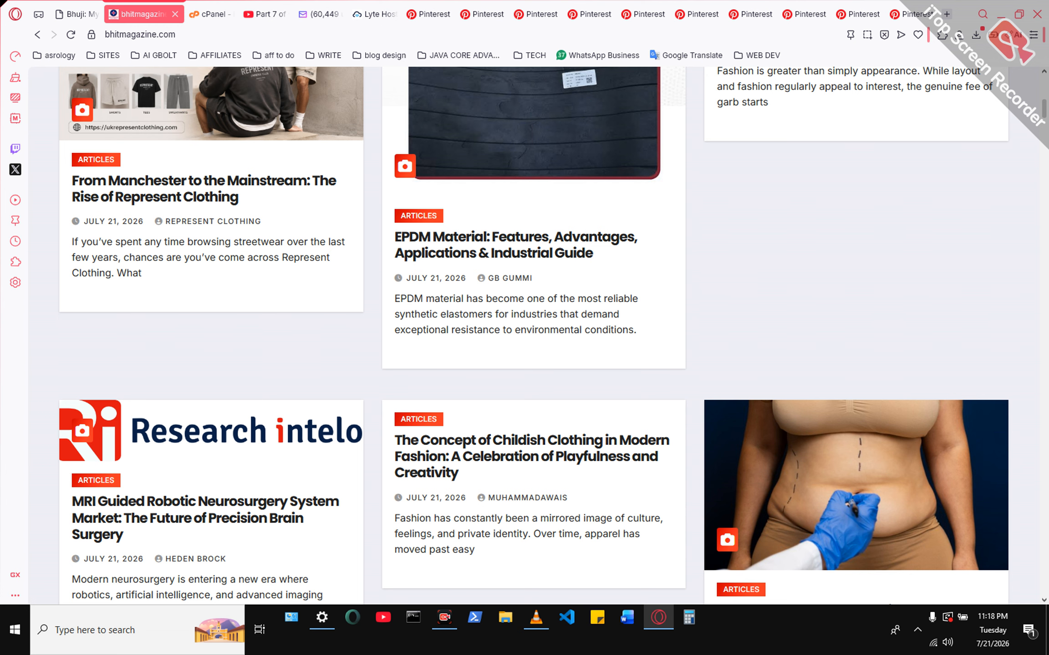
left_click(200, 14)
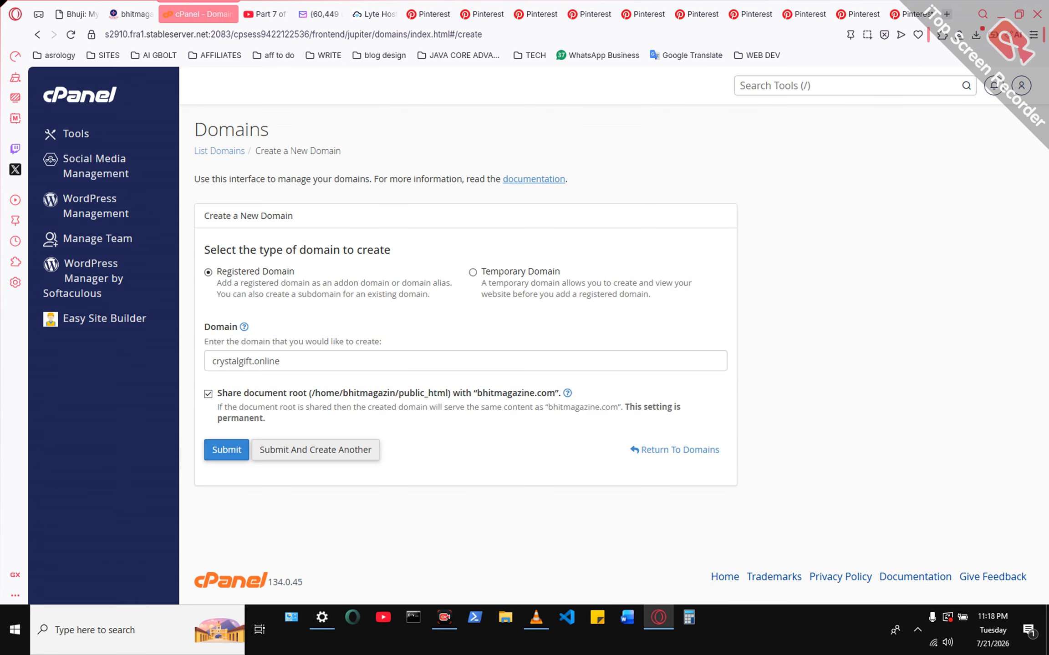
left_click(208, 394)
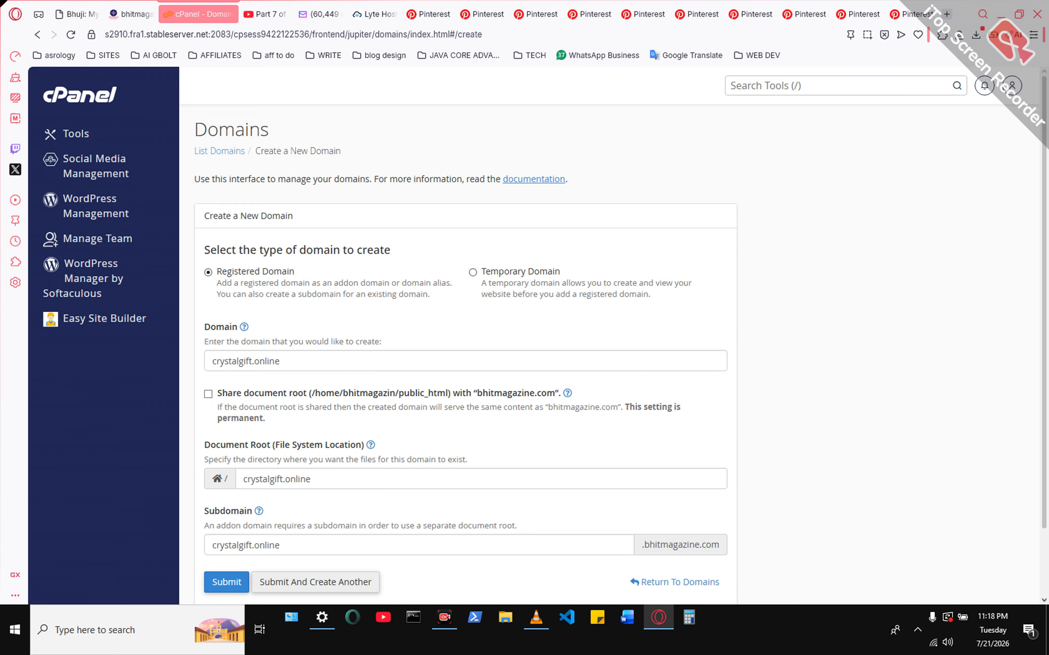
Step: Submit the new crystalgift.online domain and return to the Tools overview
scroll(620, 340, "down", 1)
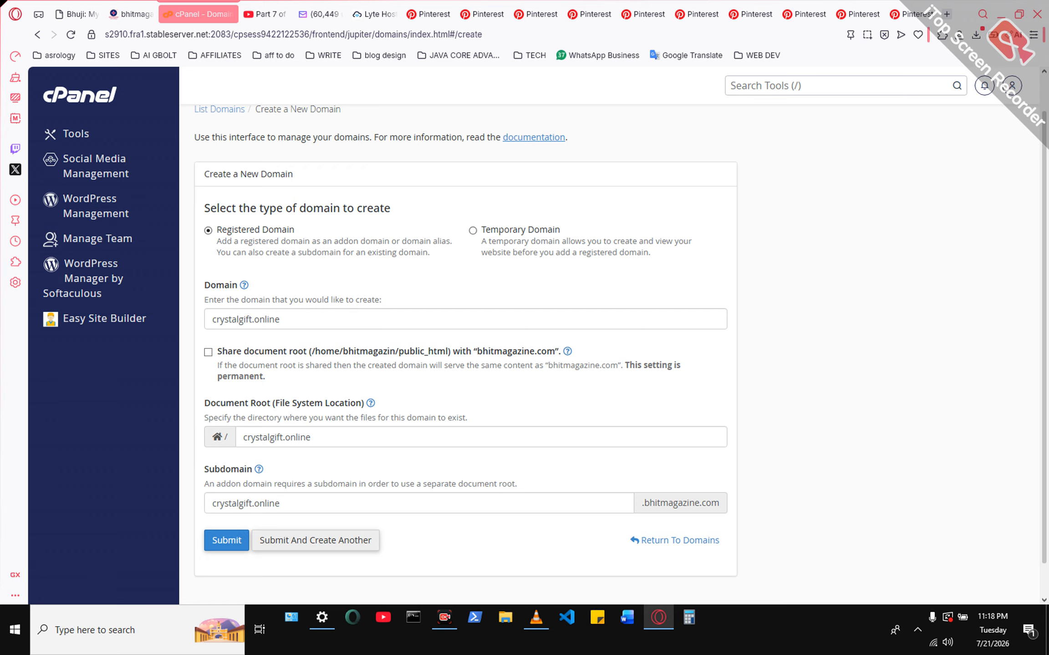
left_click(227, 540)
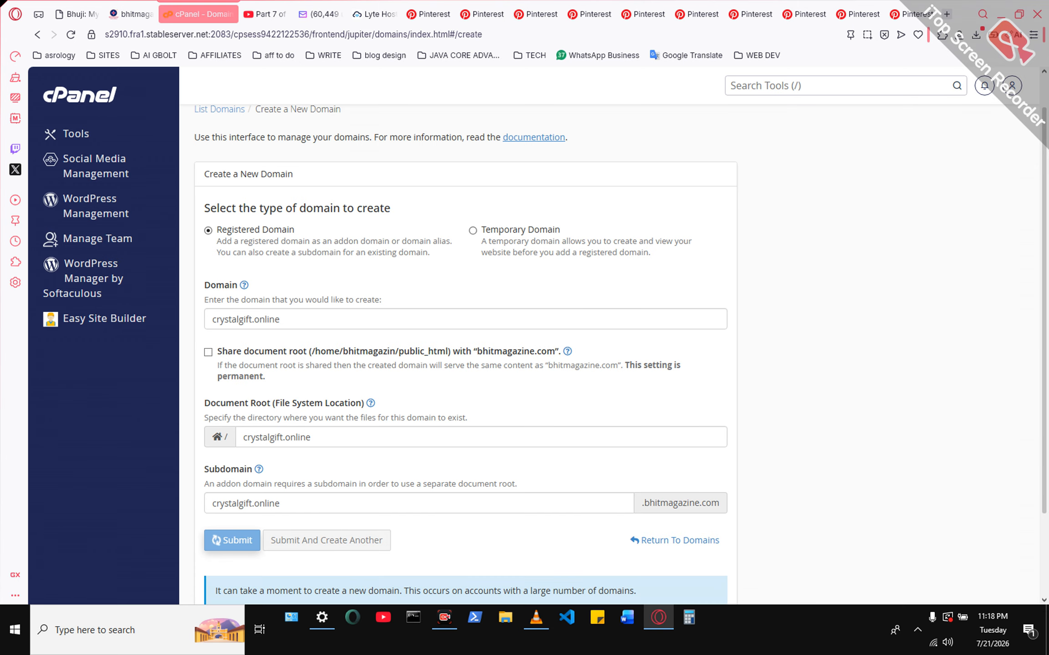
scroll(226, 540, "down", 1)
scroll(528, 355, "down", 1)
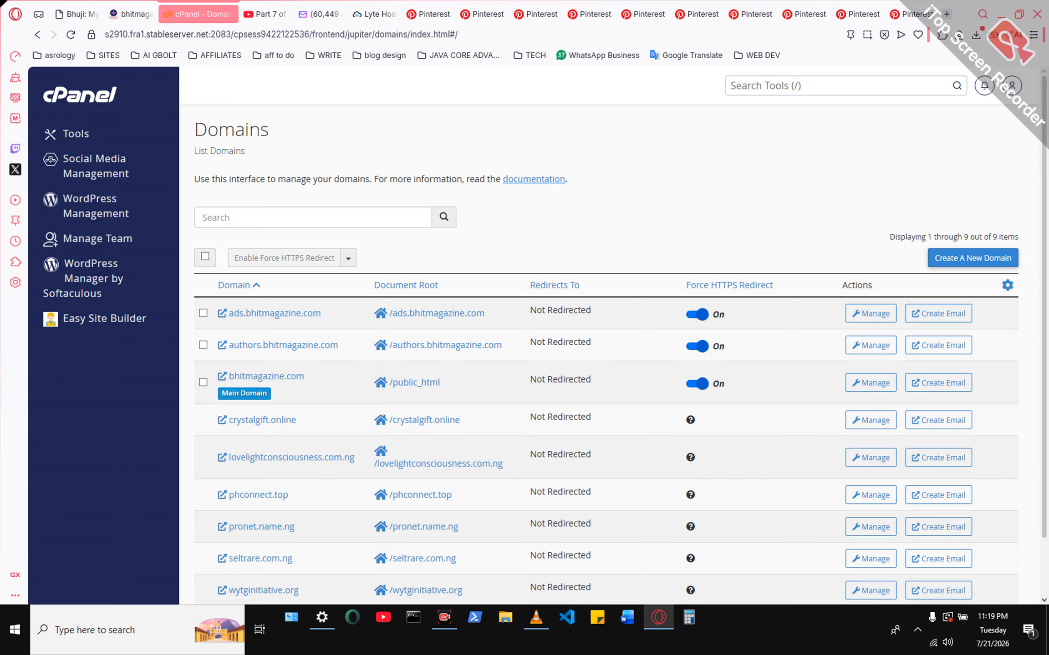
left_click(75, 134)
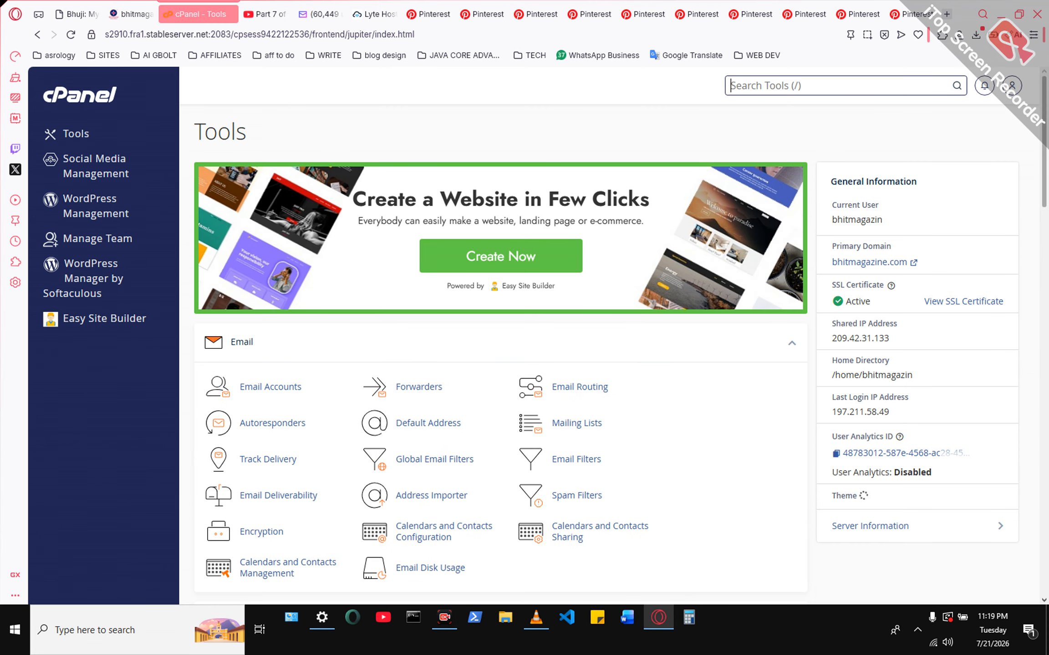
Step: Look through the tool categories from Email through Preferences to find the Softaculous Apps Installer and its available scripts
scroll(500, 364, "down", 3)
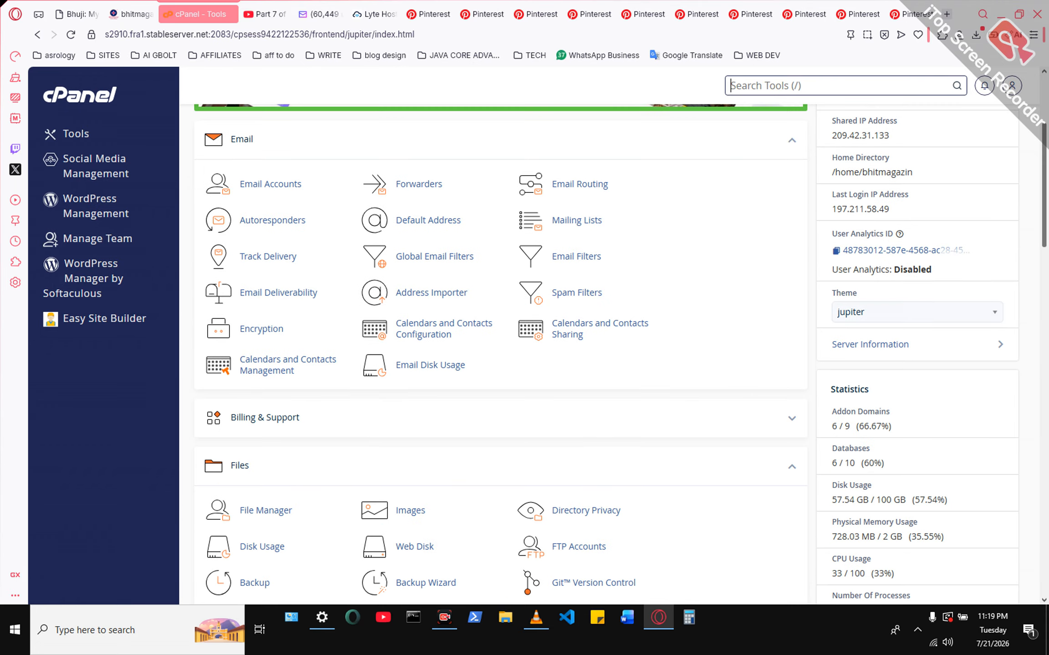
scroll(500, 364, "down", 4)
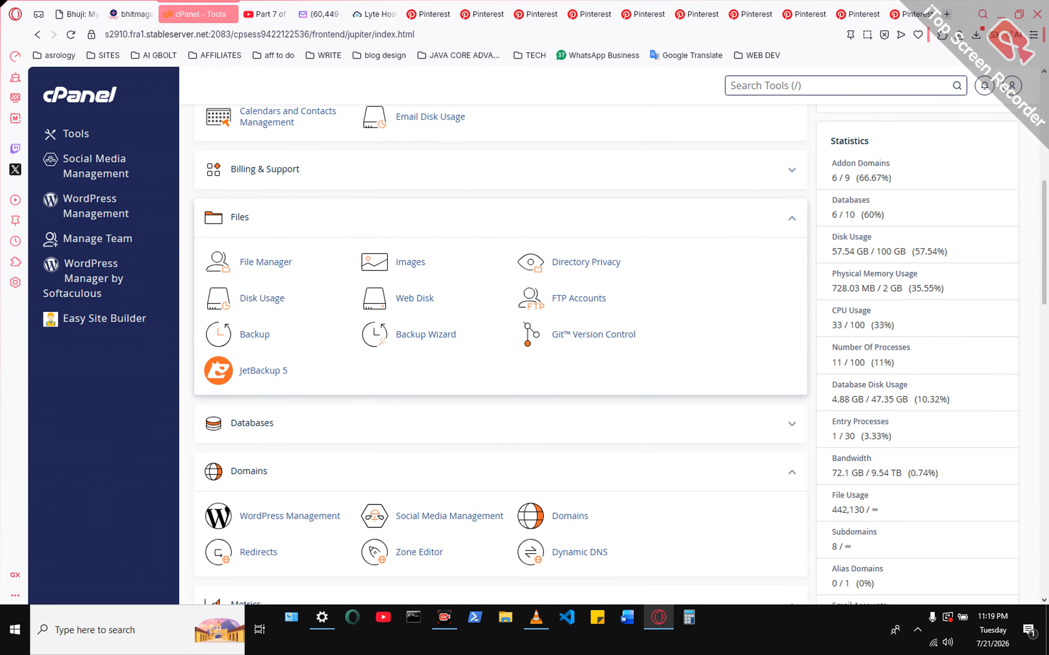
scroll(580, 386, "down", 3)
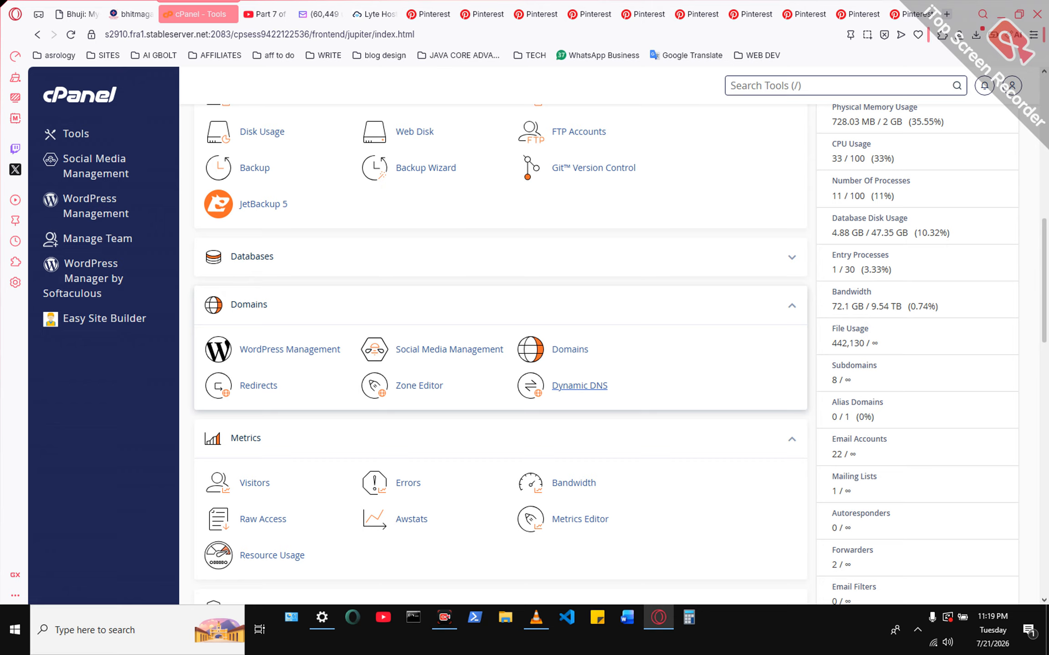
scroll(578, 385, "down", 8)
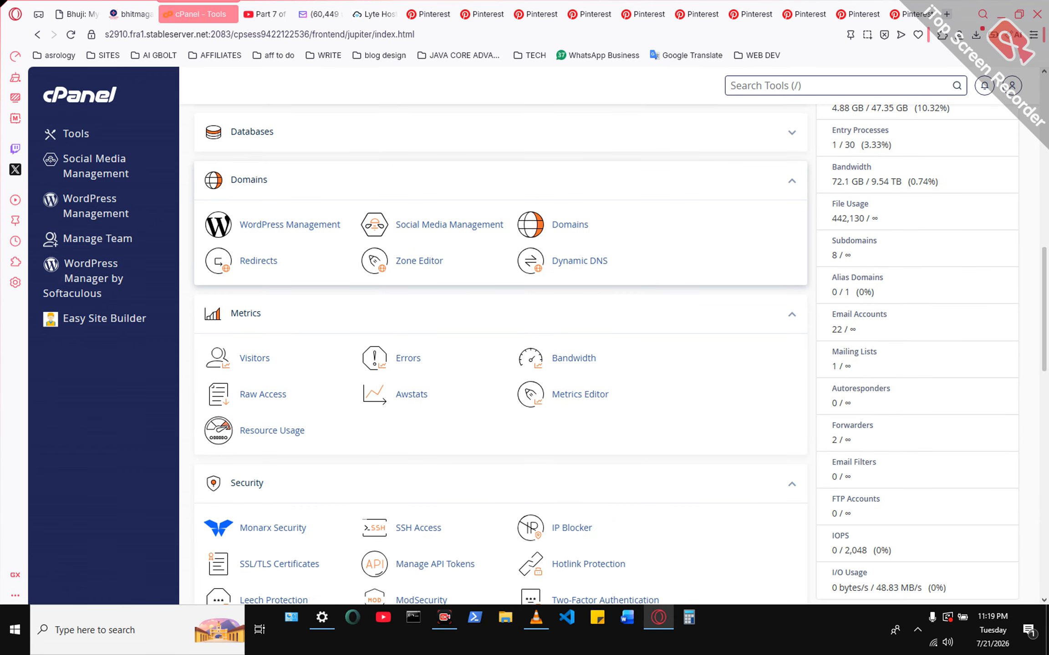
scroll(501, 355, "down", 7)
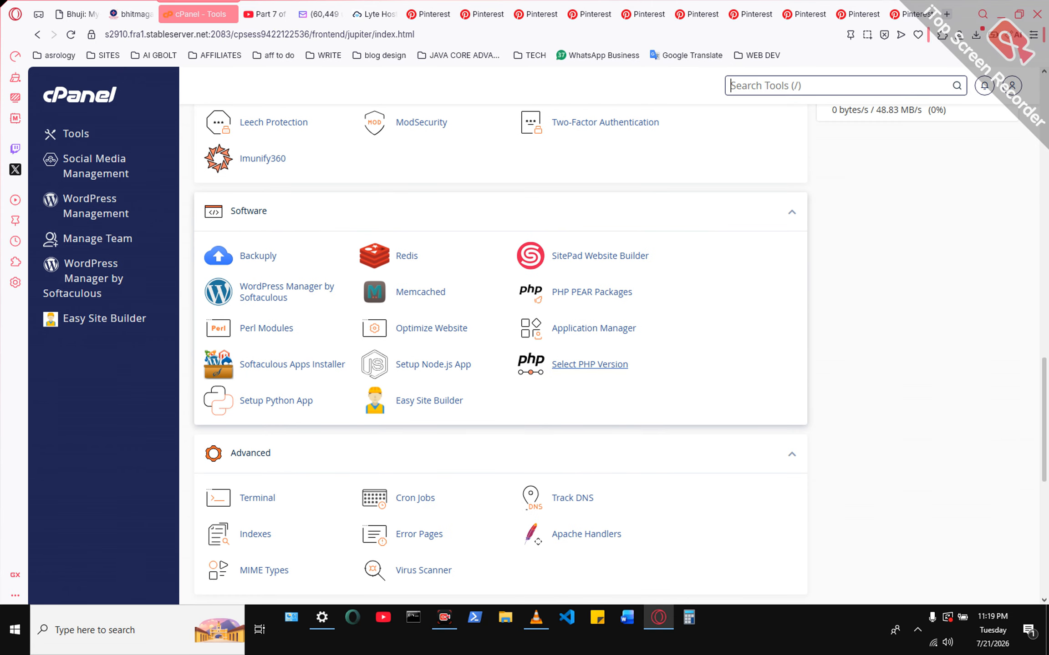
scroll(501, 355, "down", 4)
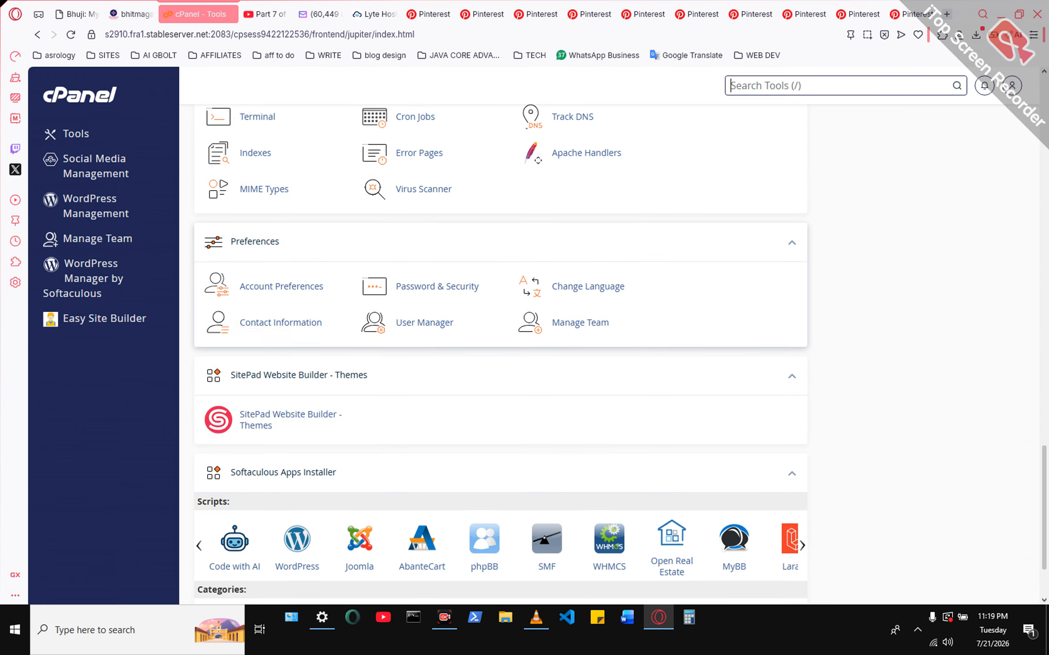